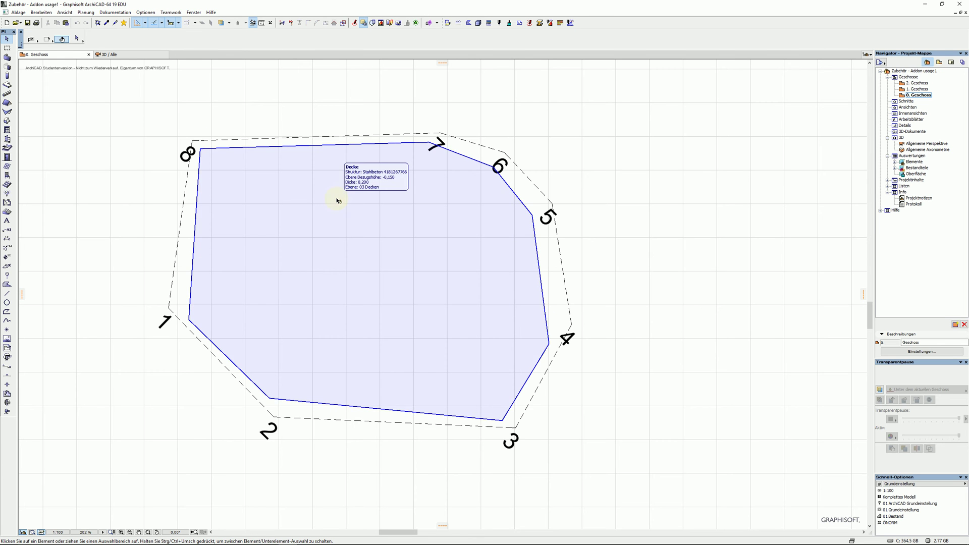
# - Select the railing and move its node 2 several times around the slab's lower-left corner, leaving it slightly outside the slab
pyautogui.click(201, 150)
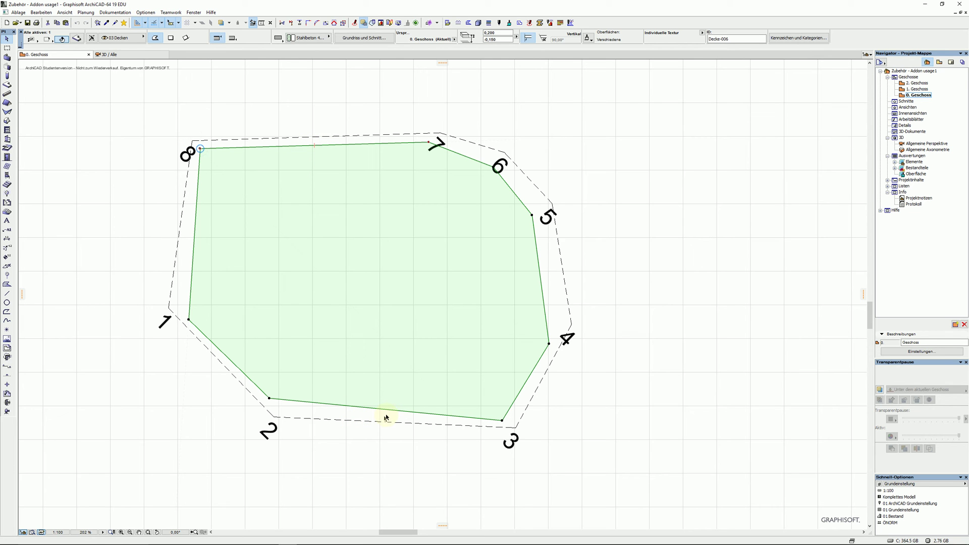
pyautogui.click(274, 417)
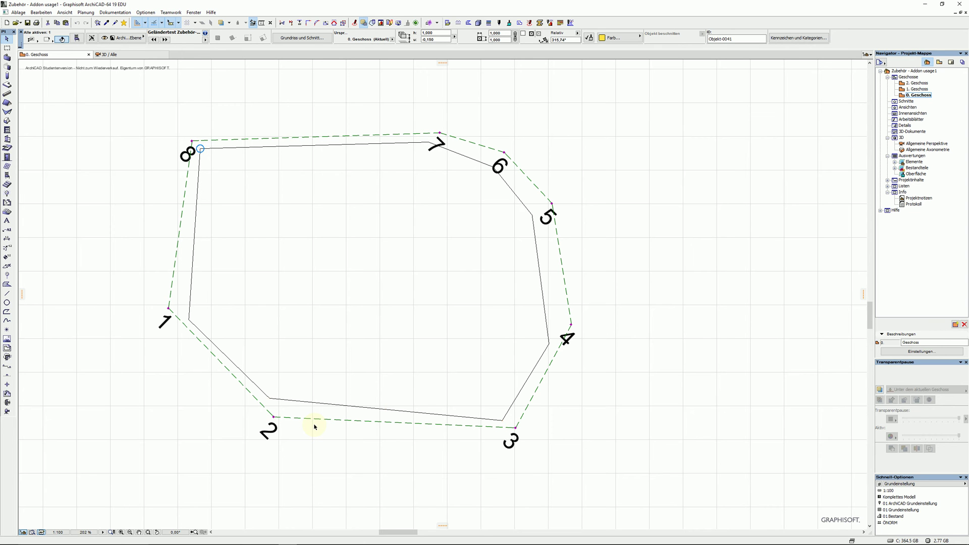
pyautogui.click(274, 417)
pyautogui.click(260, 403)
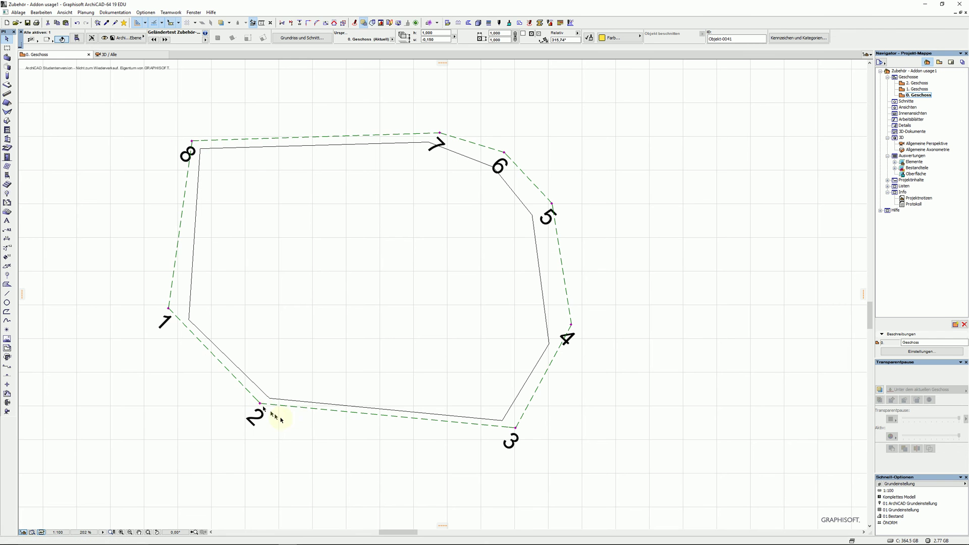
pyautogui.click(260, 403)
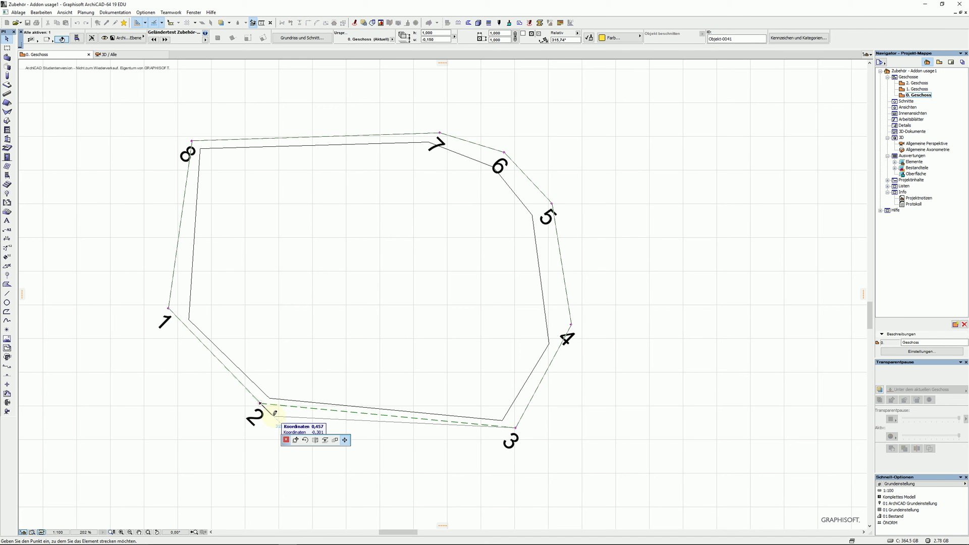
pyautogui.click(274, 412)
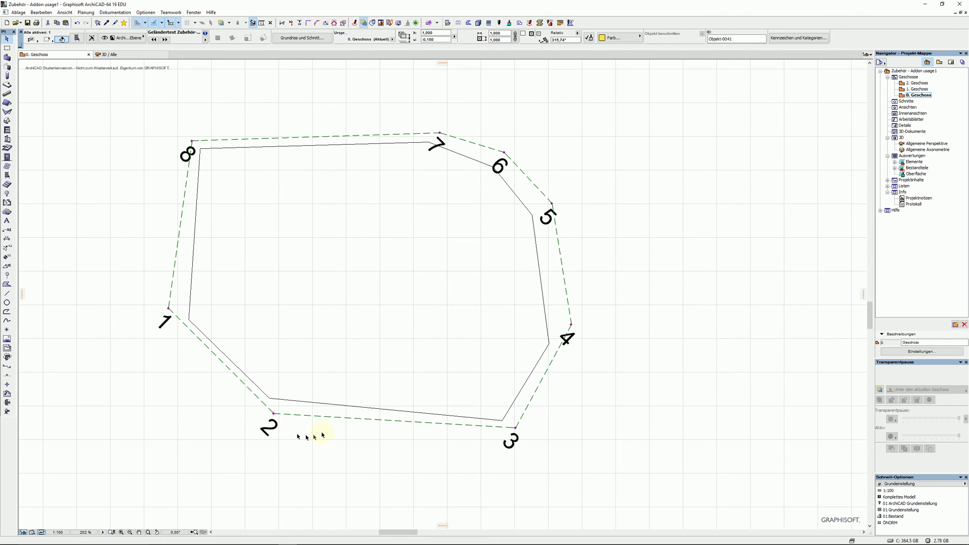
pyautogui.click(273, 413)
pyautogui.click(258, 410)
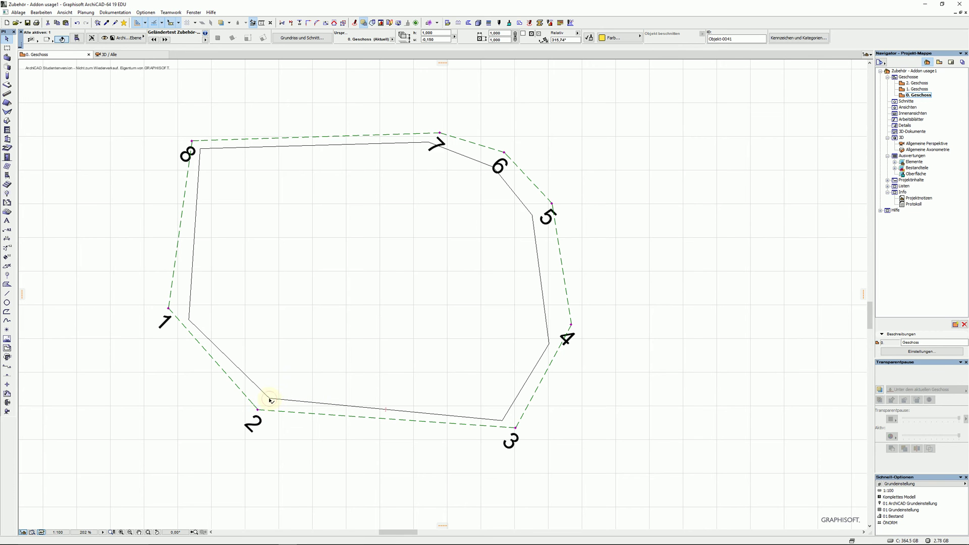
# - Select the slab and move its corner at railing node 2 far outward, and move it back near its starting point
pyautogui.click(271, 400)
pyautogui.click(271, 399)
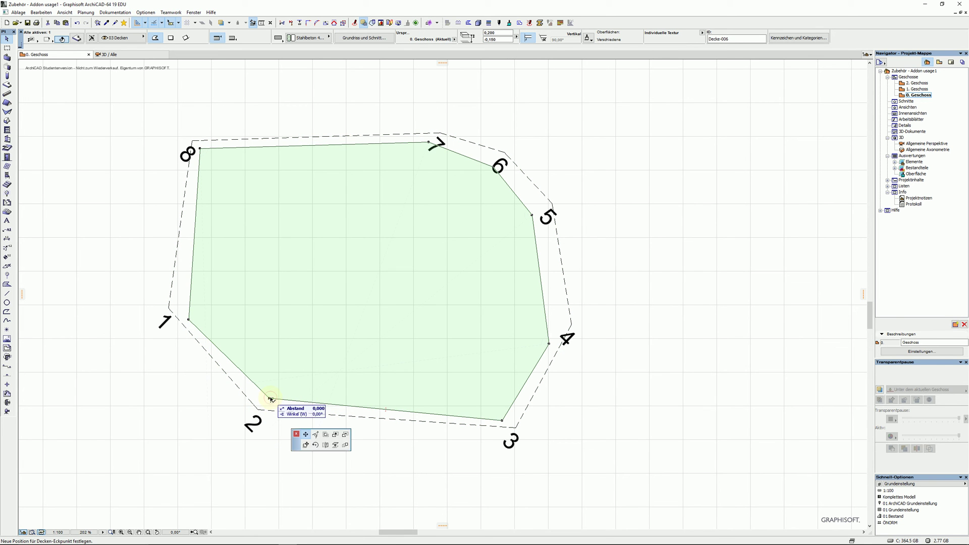
pyautogui.click(239, 421)
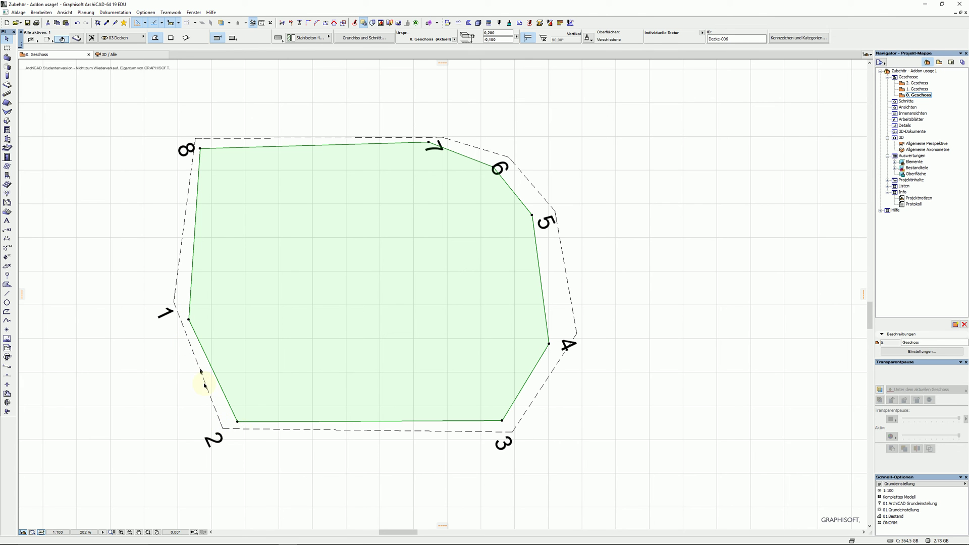
pyautogui.click(237, 421)
pyautogui.click(265, 391)
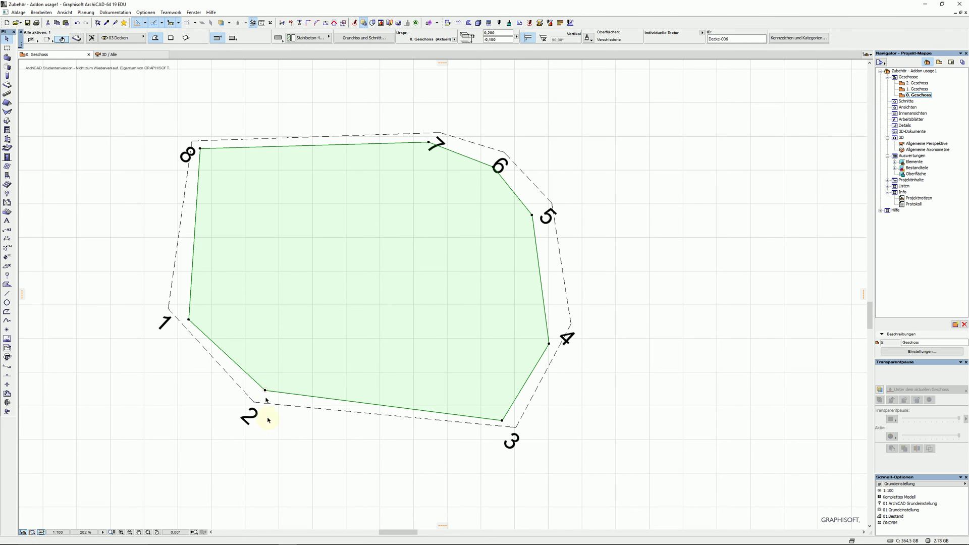
# - Insert a new corner point in the slab's lower edge and place it outside the edge
pyautogui.click(385, 407)
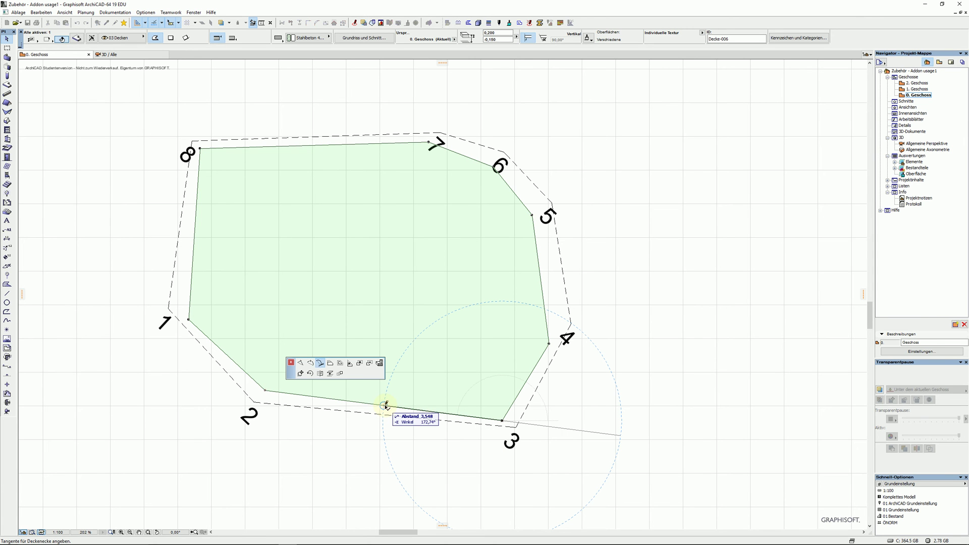
pyautogui.click(300, 363)
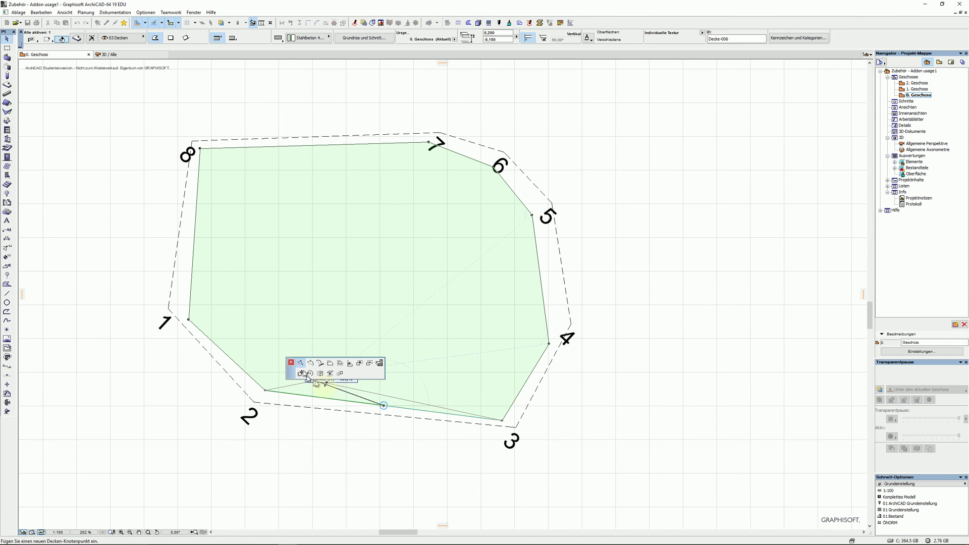
pyautogui.click(373, 441)
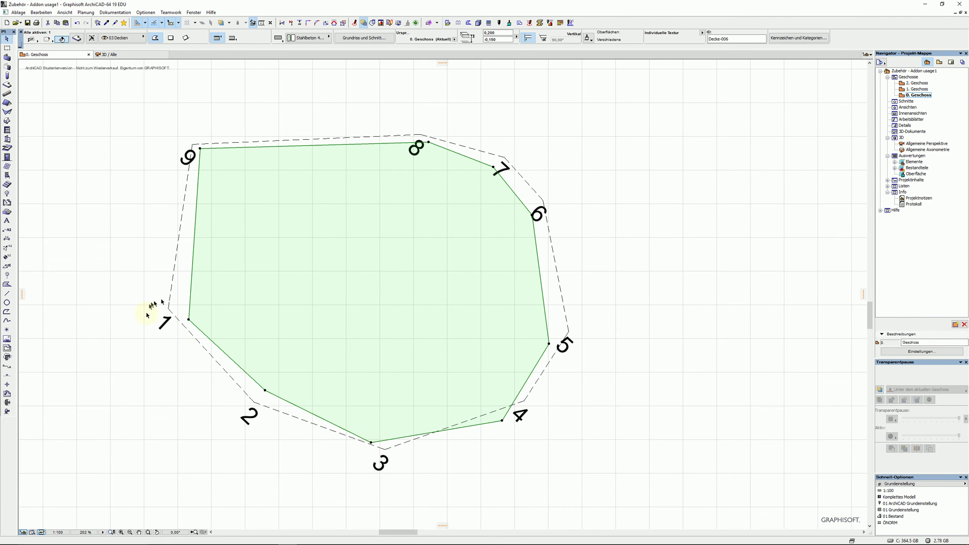
# - Merge the inserted slab corner into the neighbouring lower-right corner and undo the merge
pyautogui.click(371, 444)
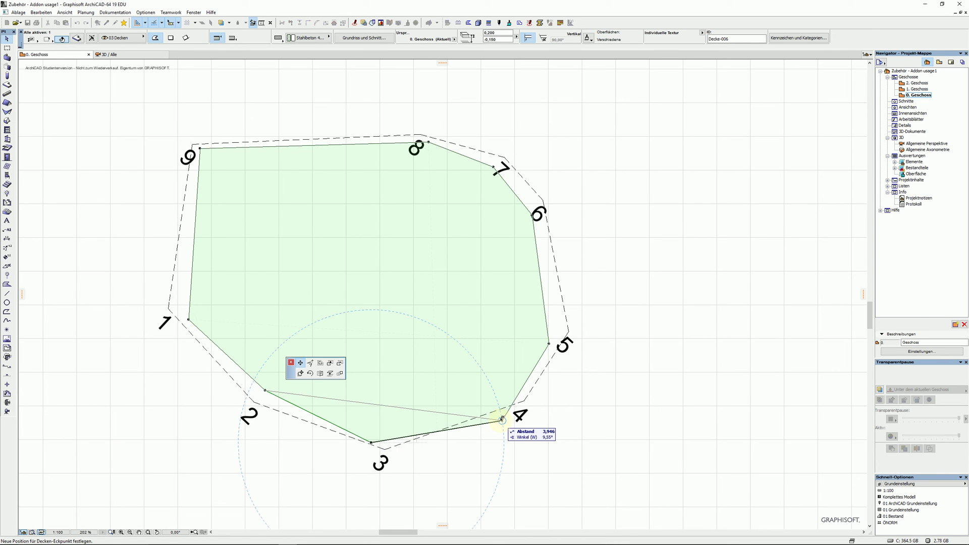
pyautogui.click(502, 419)
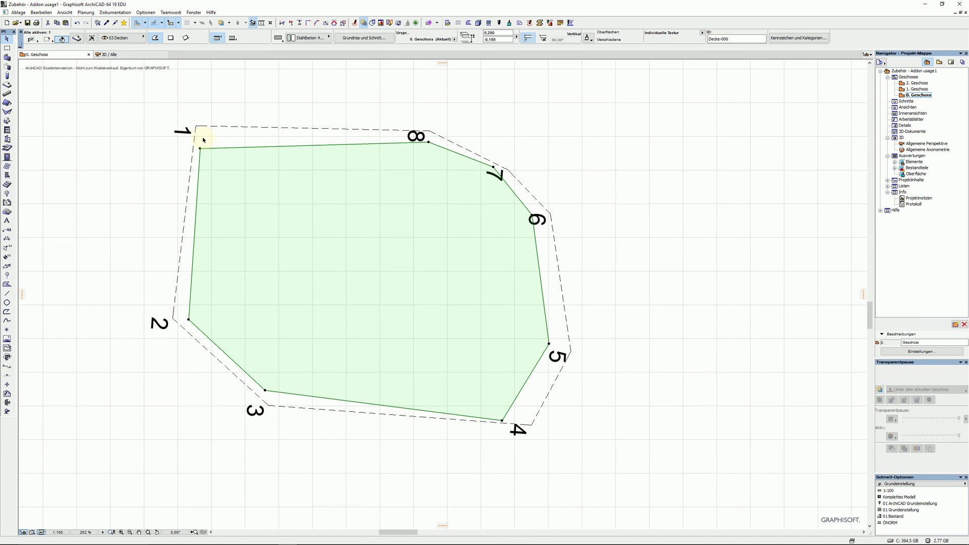
pyautogui.click(77, 23)
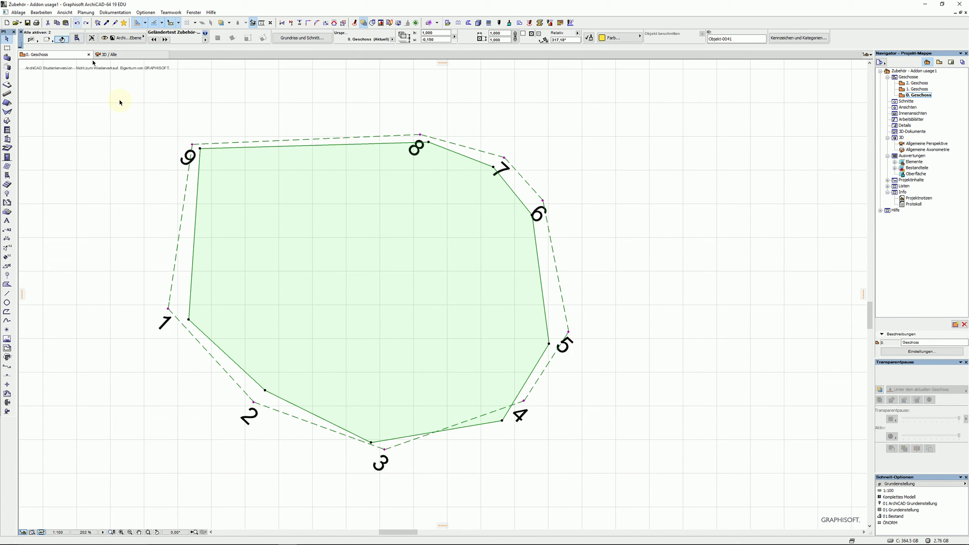
# - Merge the inserted slab corner into the lower-left corner and insert another corner point outside the slab's lower edge
pyautogui.click(370, 443)
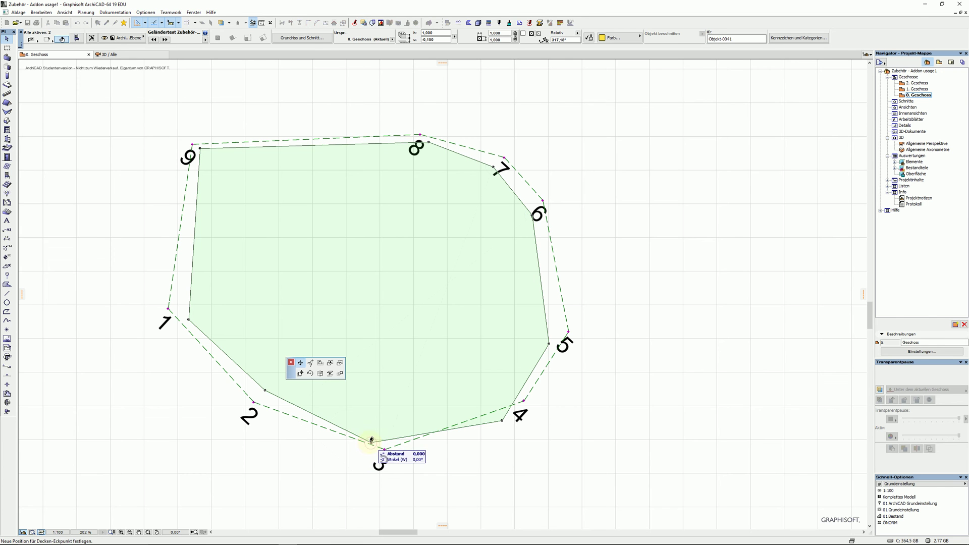
pyautogui.click(266, 388)
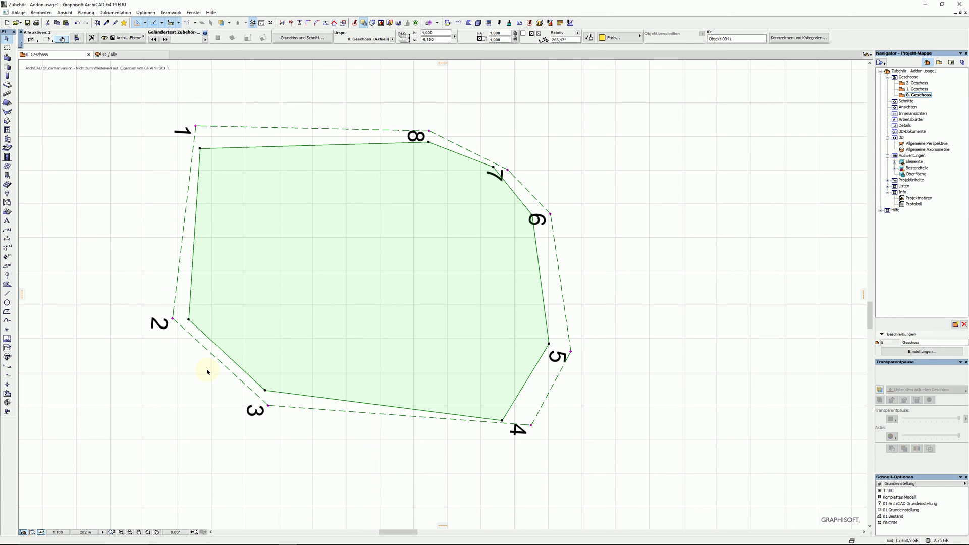
pyautogui.click(377, 405)
pyautogui.click(388, 442)
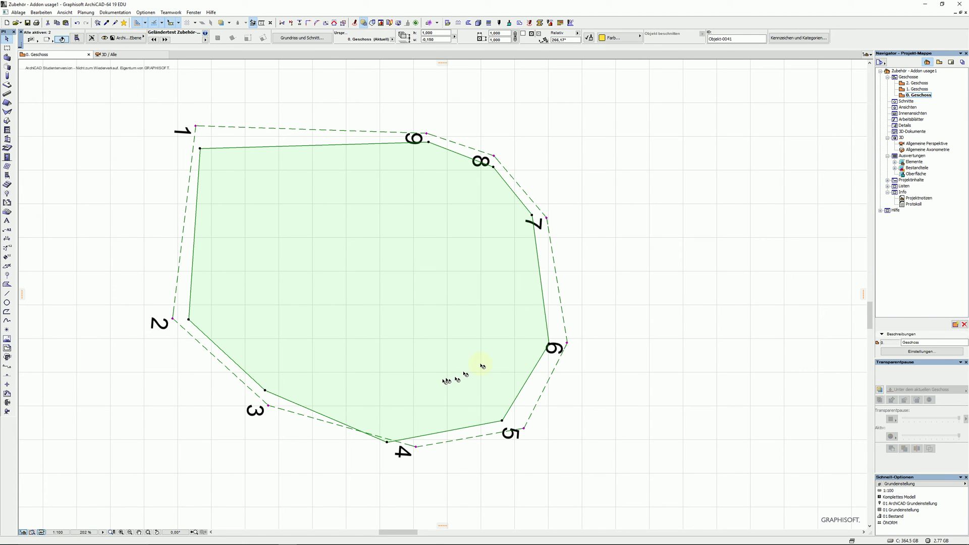
# - Remove the slab corner at railing node 7 by merging it into the corner at node 6
pyautogui.click(531, 216)
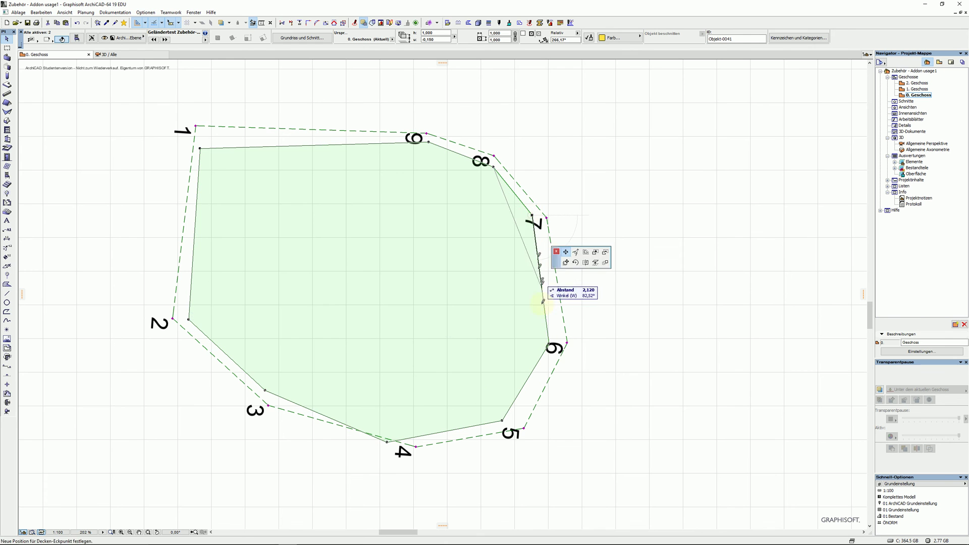
pyautogui.click(551, 343)
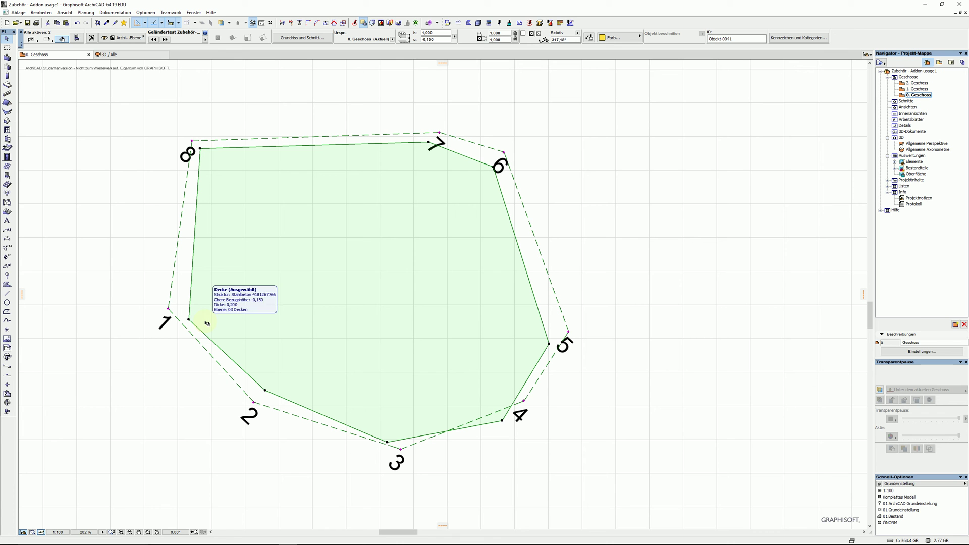
# - Insert a corner point in the slab's right edge, placed outward, and merge it into the upper-right corner above it
pyautogui.click(527, 273)
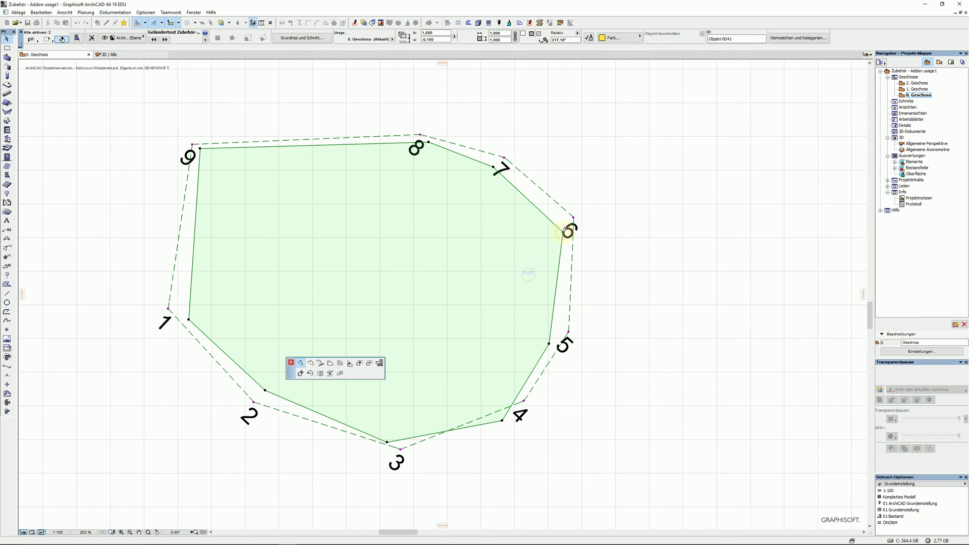
pyautogui.press('Escape')
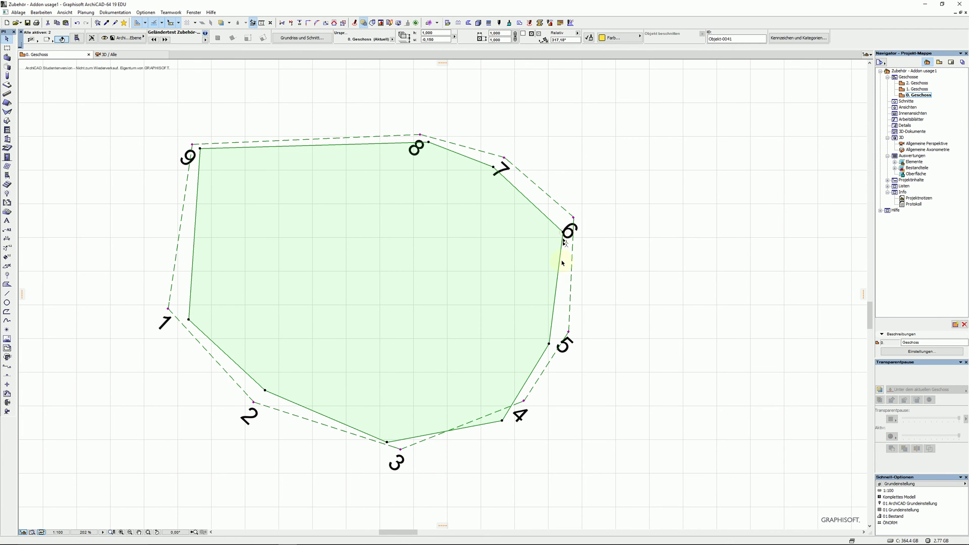
pyautogui.click(564, 231)
pyautogui.click(496, 166)
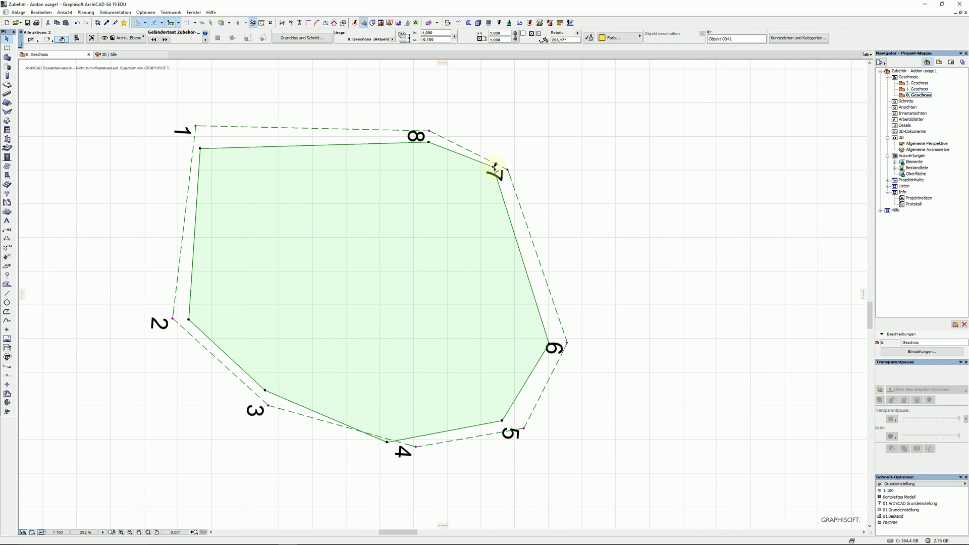
# - Remove the inserted lower-edge corner of the slab by merging it into the lower-right corner
pyautogui.click(554, 356)
pyautogui.click(387, 444)
pyautogui.click(502, 420)
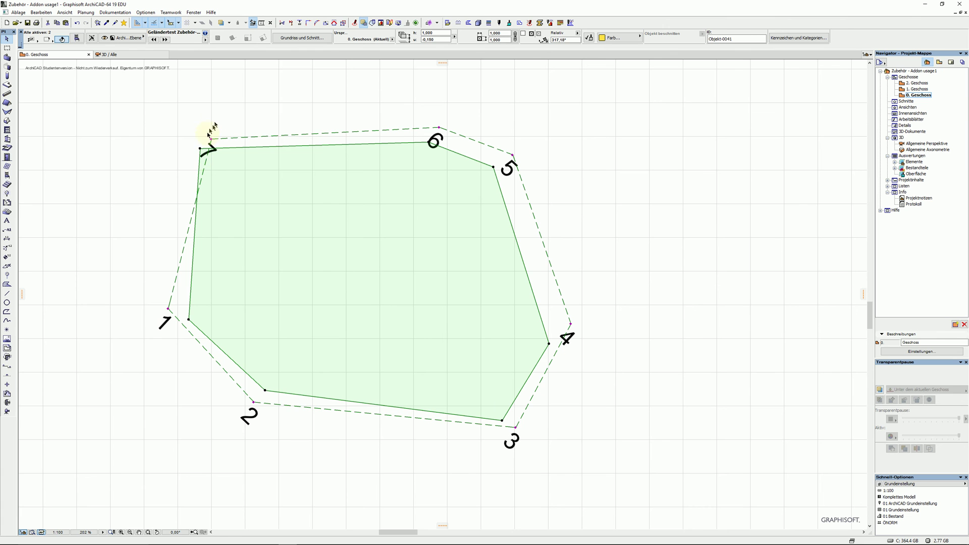
# - Move railing node 7 outside the slab's upper-left corner, and railing node 4 down and inward across the slab's right edge
pyautogui.click(211, 141)
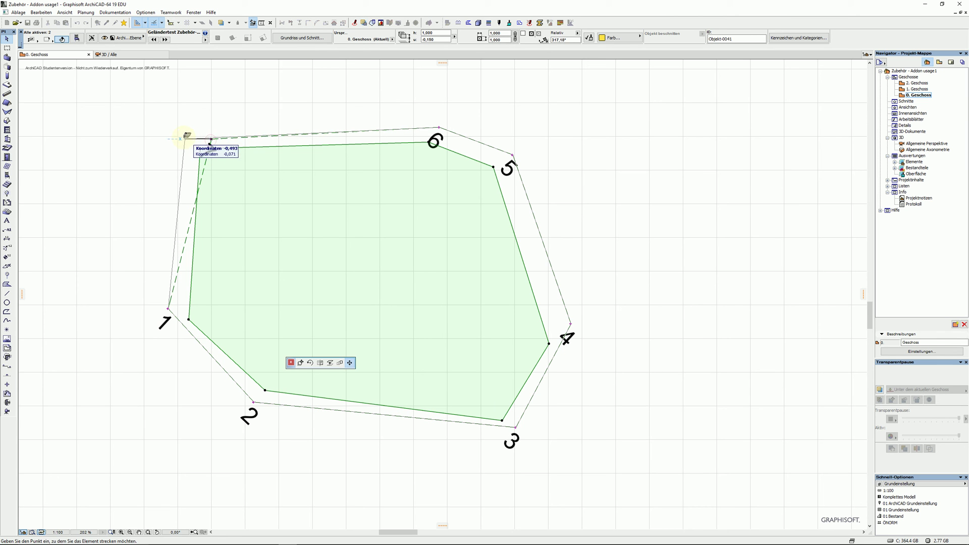
pyautogui.click(183, 139)
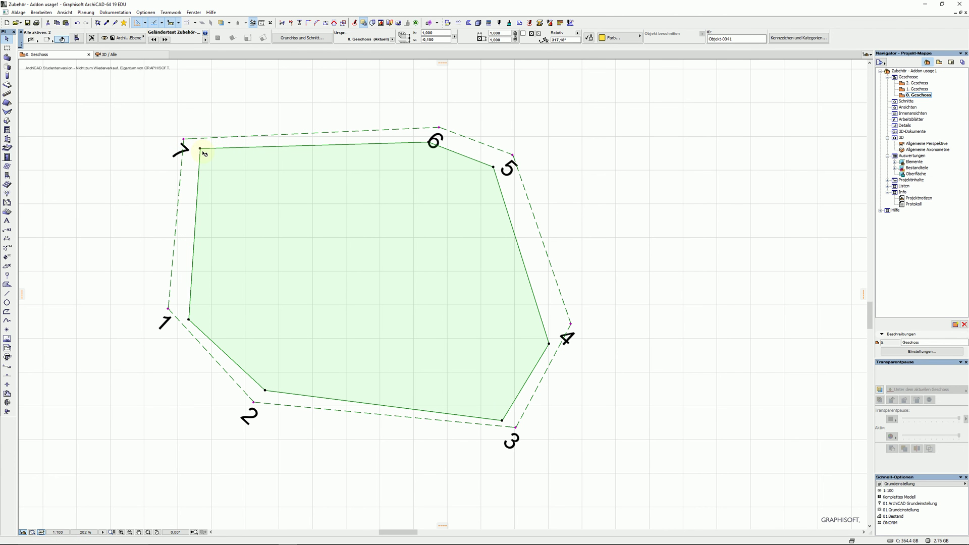
pyautogui.click(570, 324)
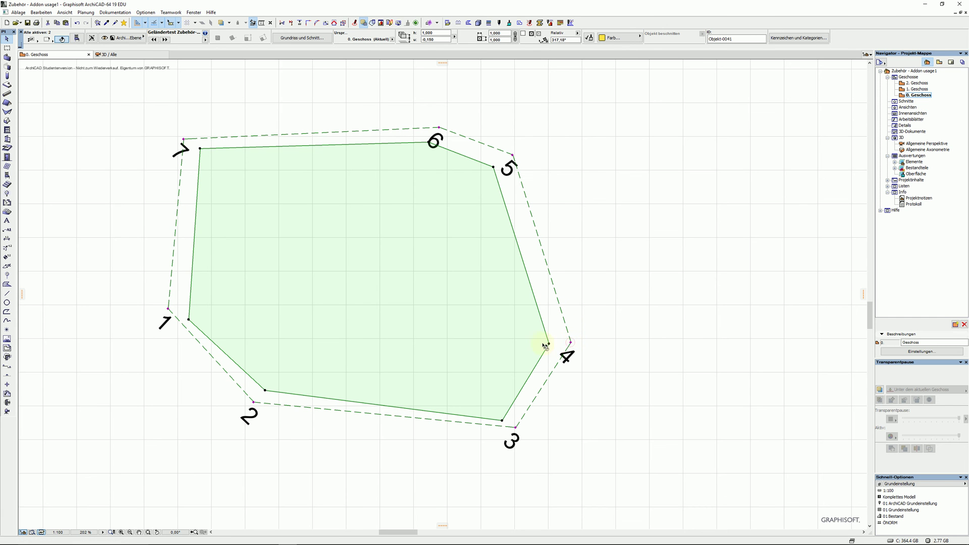
pyautogui.click(570, 342)
pyautogui.click(571, 344)
pyautogui.click(527, 343)
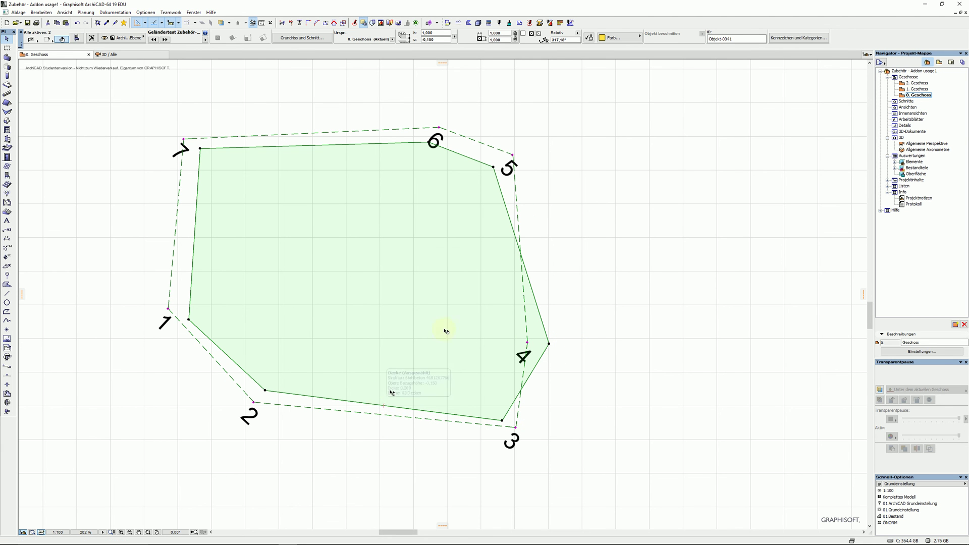
# - Merge the slab corner at railing node 5 into the corner at node 6 and undo the merge
pyautogui.click(494, 166)
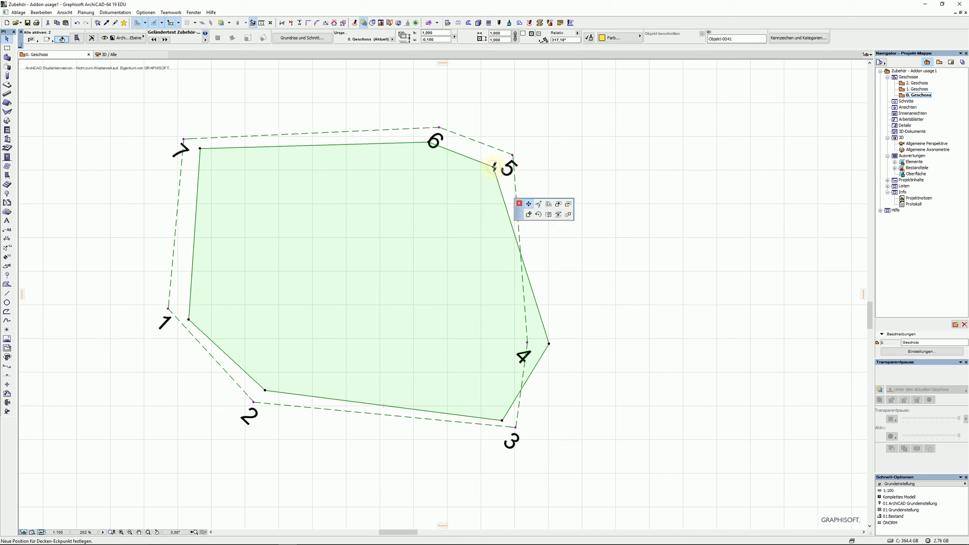
pyautogui.click(429, 141)
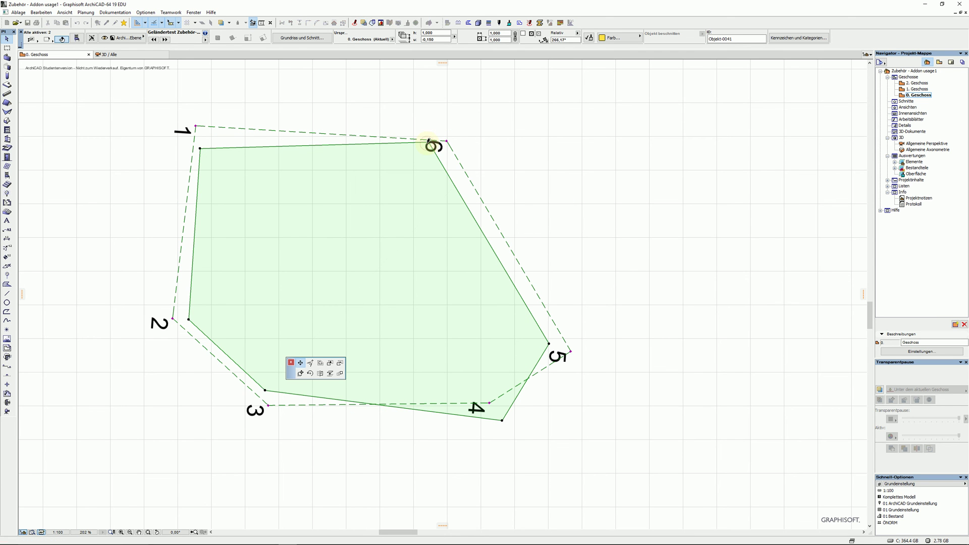
pyautogui.click(527, 343)
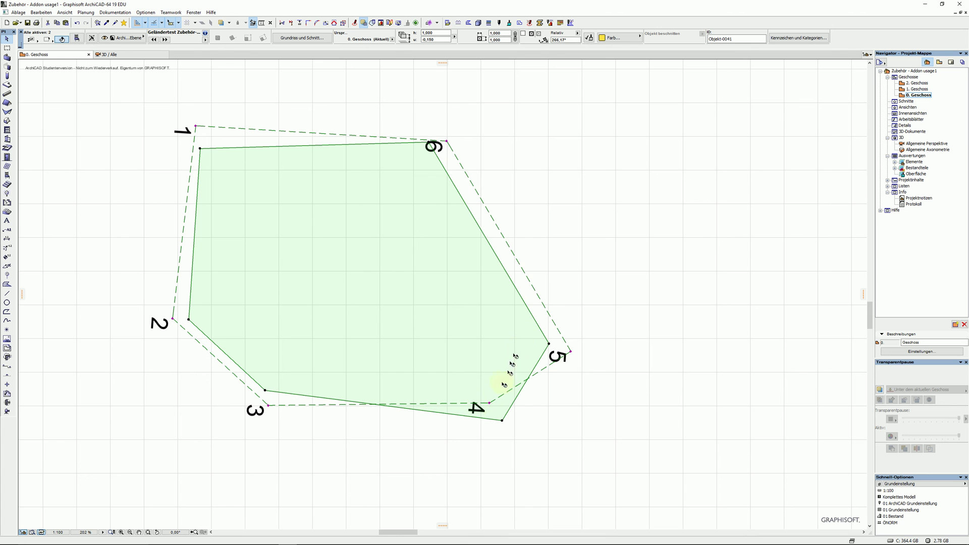
pyautogui.click(78, 23)
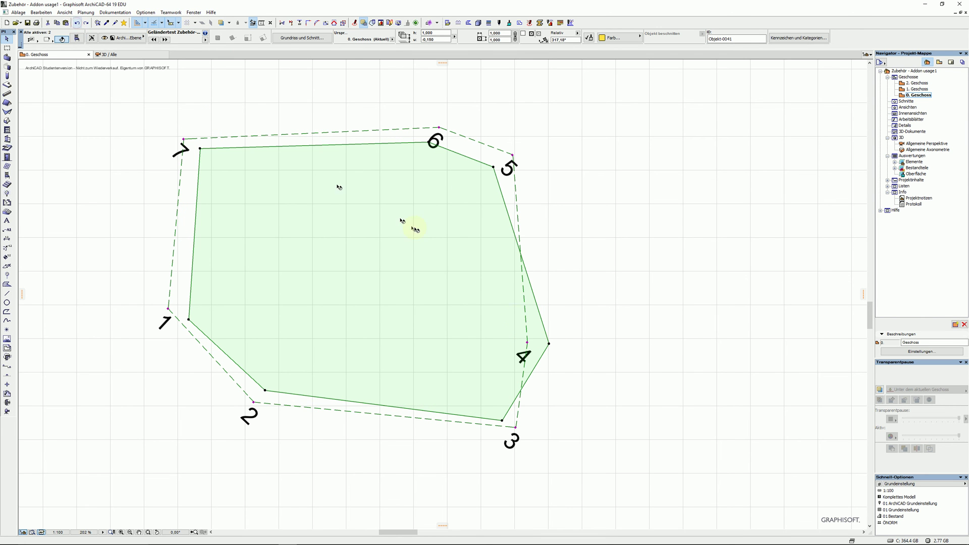
# - Move railing node 4 back outside the slab, just beyond its right corner
pyautogui.click(527, 344)
pyautogui.click(562, 345)
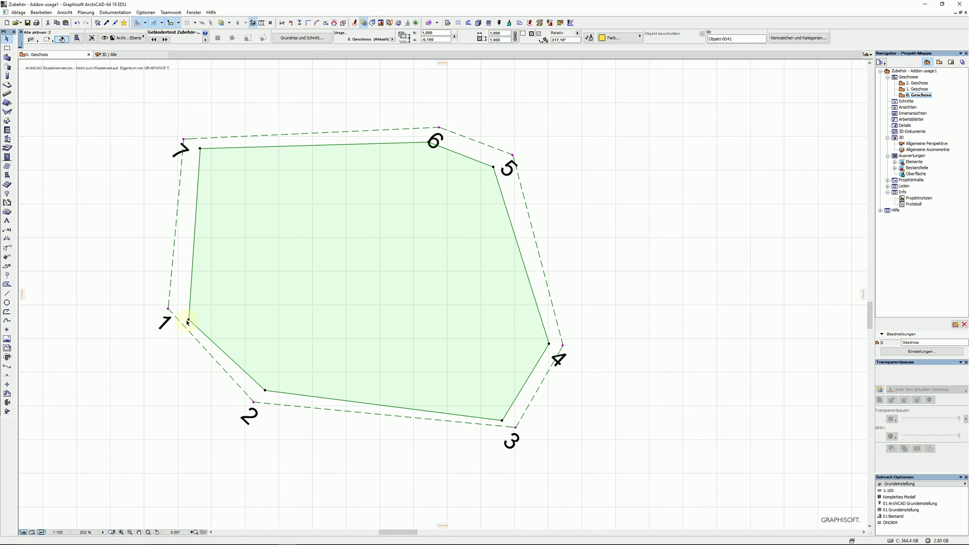
# - Curve the slab's lower edge into an outward arc with a radius of about 4.96 and undo the curve
pyautogui.click(389, 408)
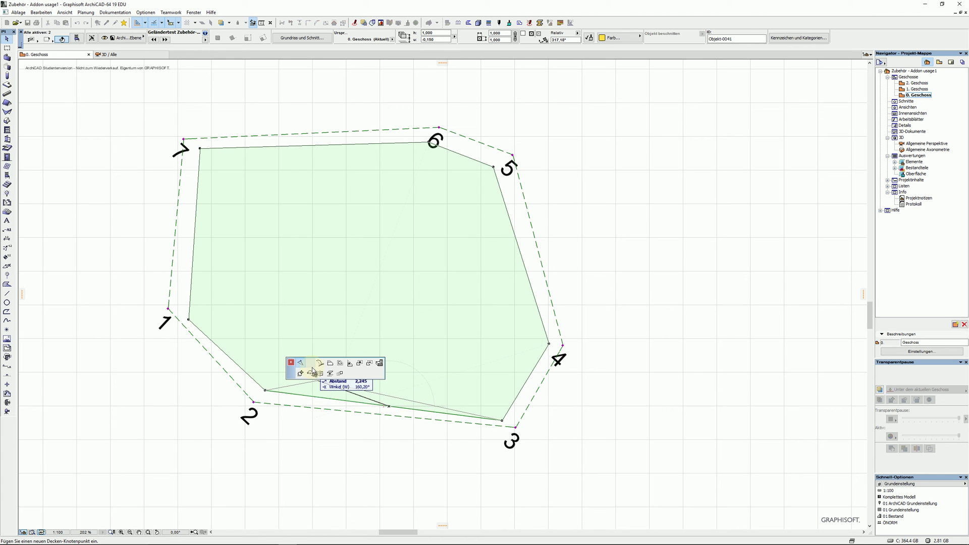
pyautogui.click(312, 363)
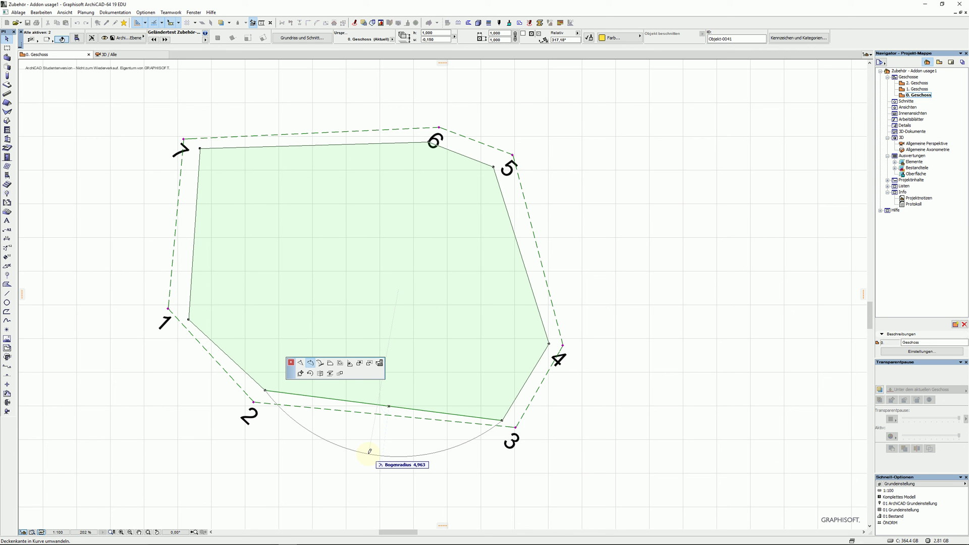
pyautogui.click(370, 451)
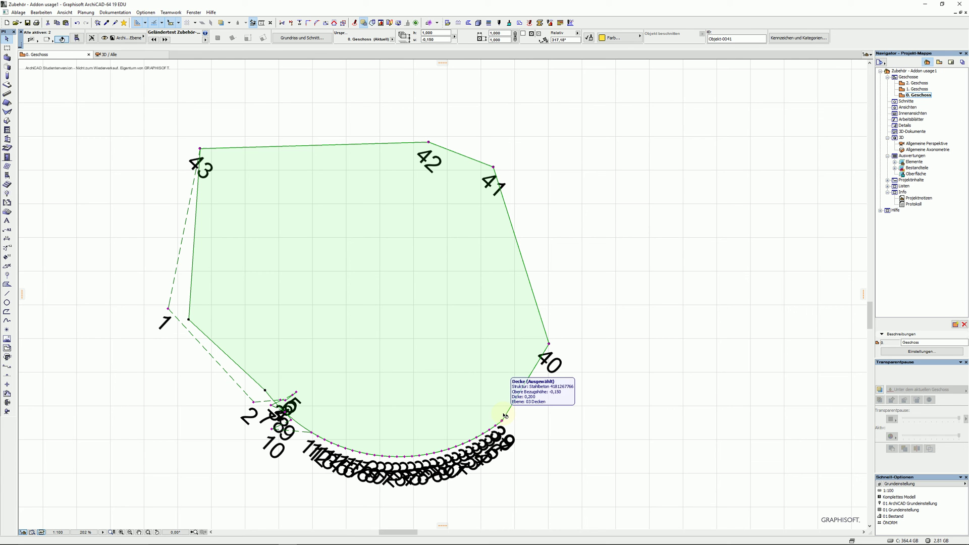
pyautogui.click(77, 23)
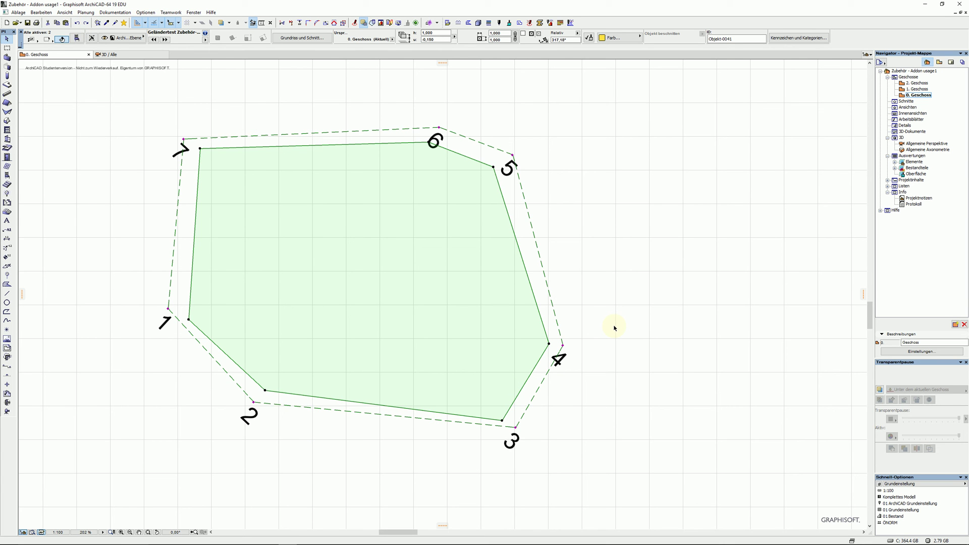